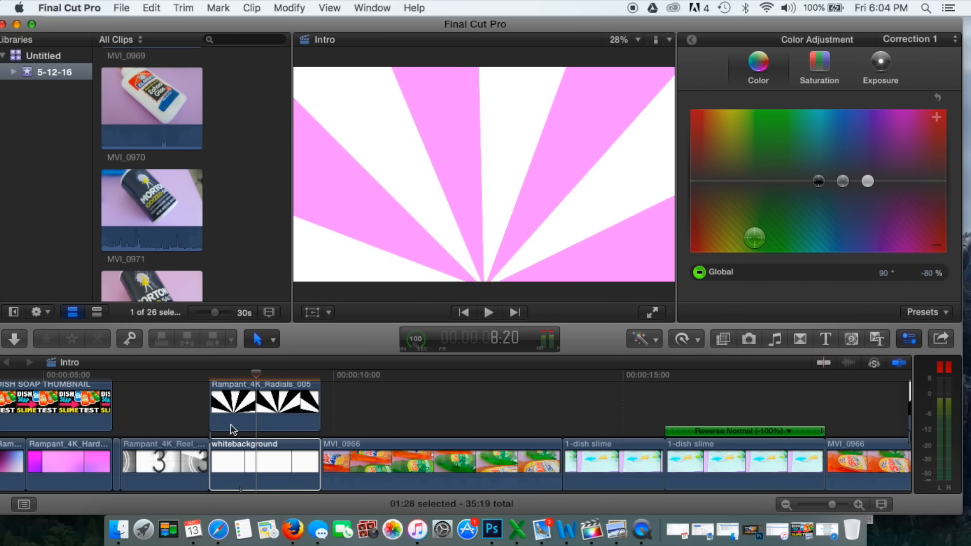
Play back the pink radial background section of the Intro timeline from just before the Rampant_4K_Radials_005 clip
click(198, 380)
key(space)
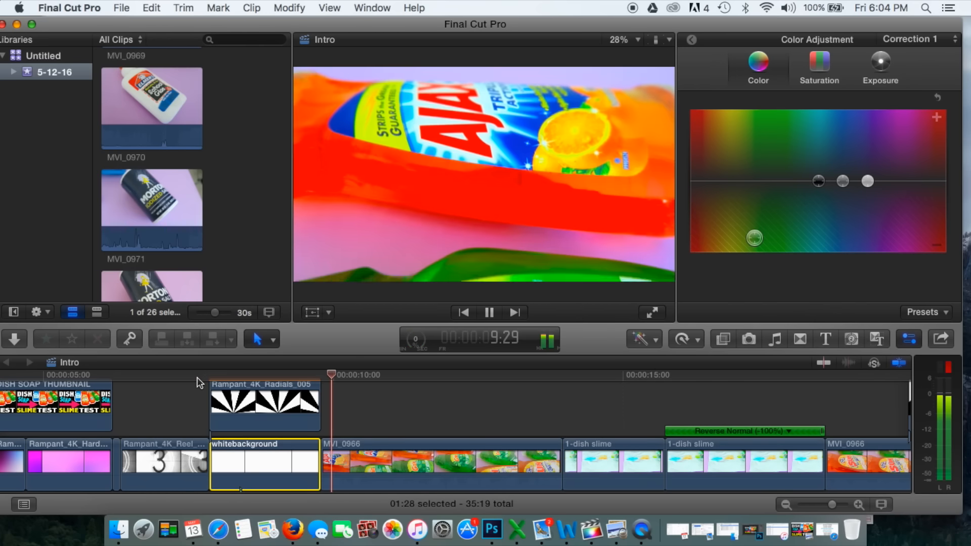
key(space)
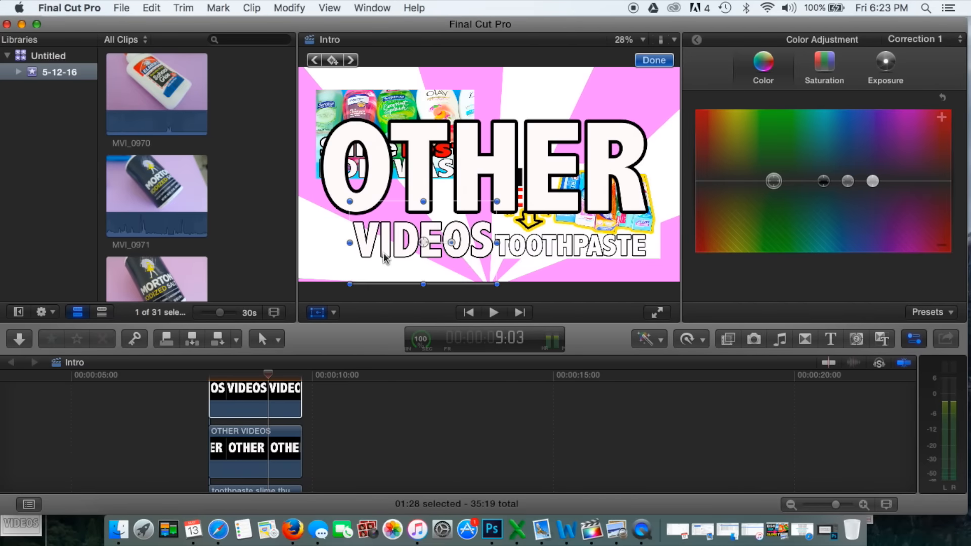
Scale down the OTHER title, place it above the toothpaste thumbnail and tilt it slightly clockwise
click(658, 61)
click(250, 448)
click(317, 312)
drag(298, 281, 398, 225)
drag(447, 201, 536, 150)
drag(488, 174, 497, 168)
drag(577, 123, 612, 136)
Tilt the VIDEOS title slightly counterclockwise below the body wash thumbnail and shift the OTHER title slightly to the right
click(444, 217)
click(317, 313)
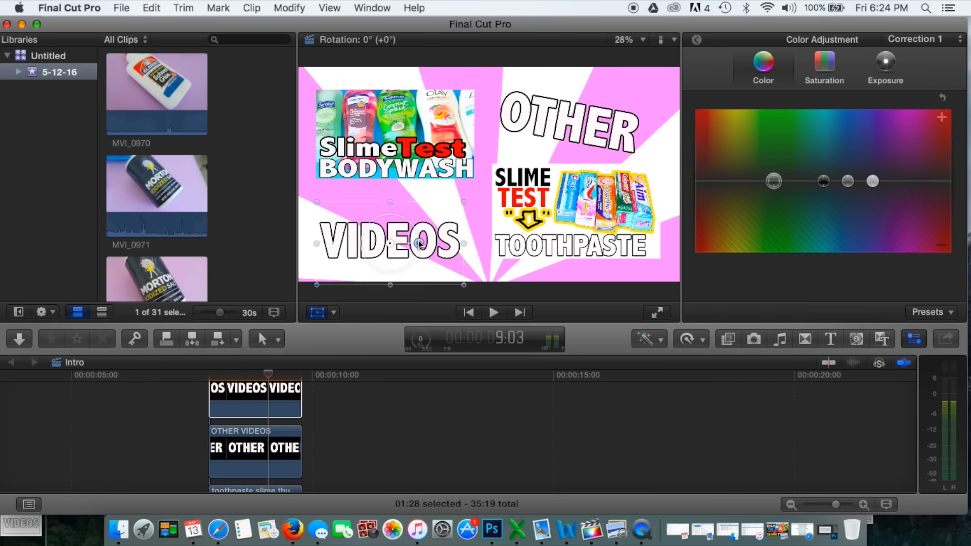
drag(421, 216, 429, 209)
click(669, 58)
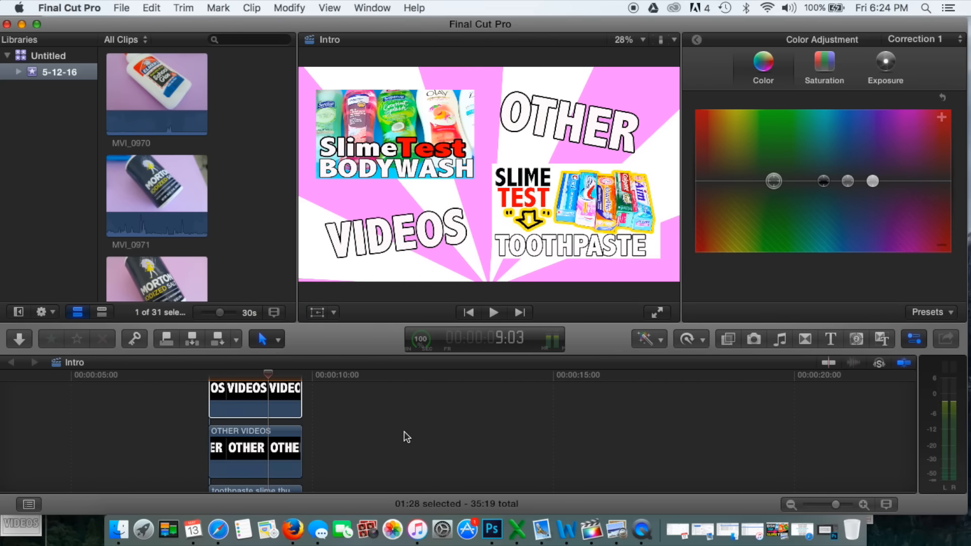
click(296, 458)
click(317, 312)
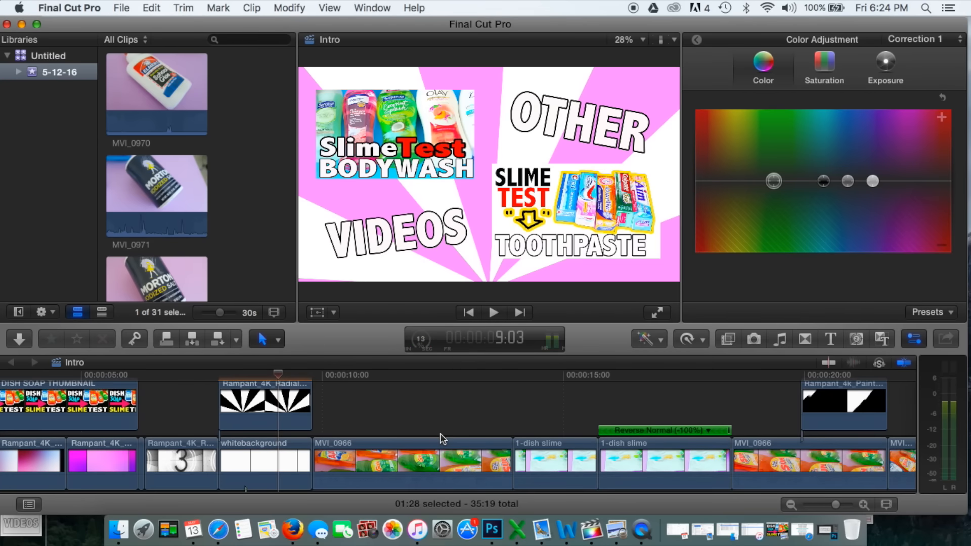
Play back the Intro timeline from before the whitebackground clip through the dish slime clips to review the animated titles
click(200, 379)
key(space)
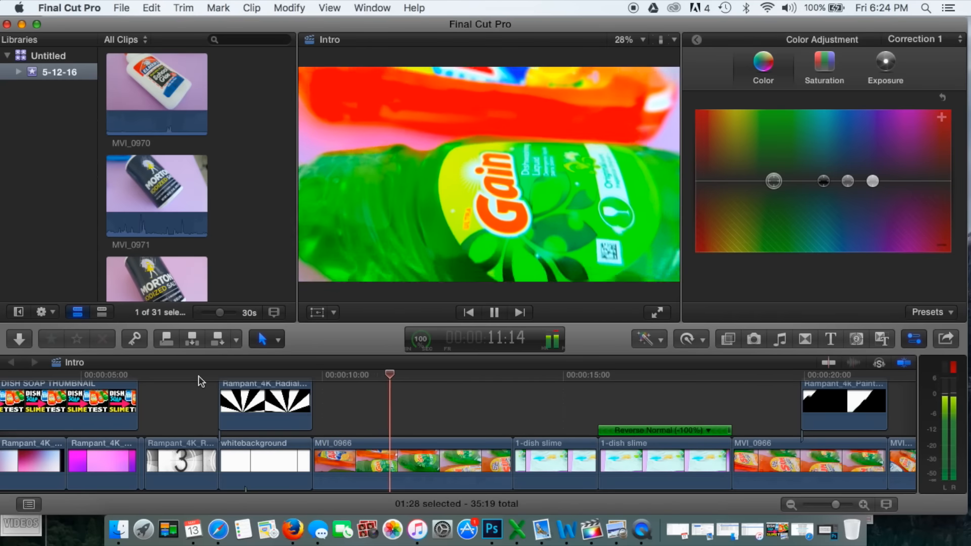
key(space)
click(198, 375)
key(space)
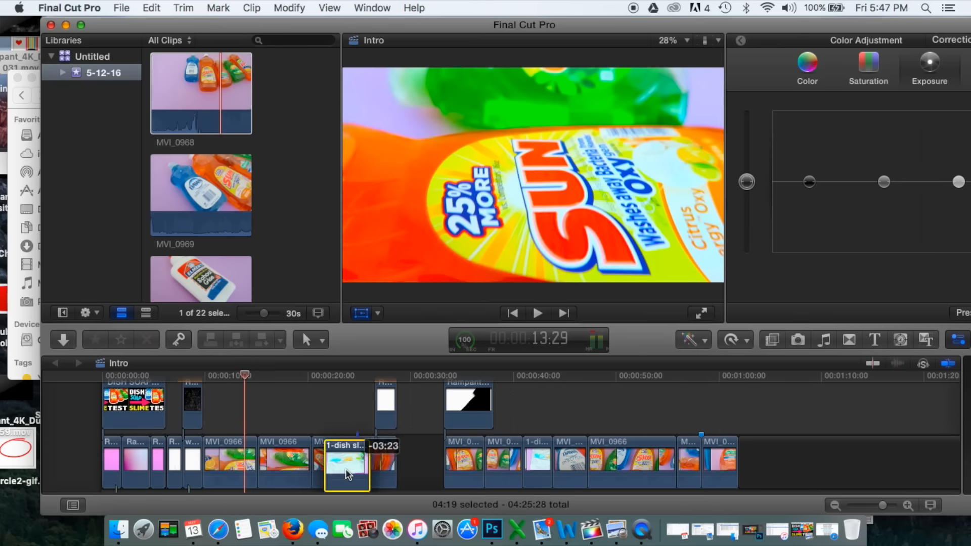
Adjust the end of the first MVI_0966 clip and trim the following dish slime clip to end at 16:22
drag(331, 463, 244, 447)
key(space)
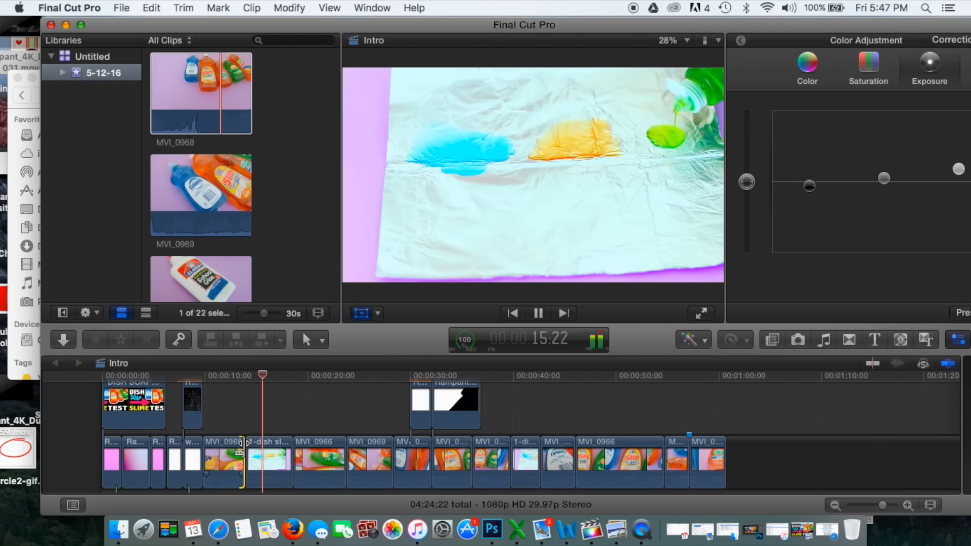
key(space)
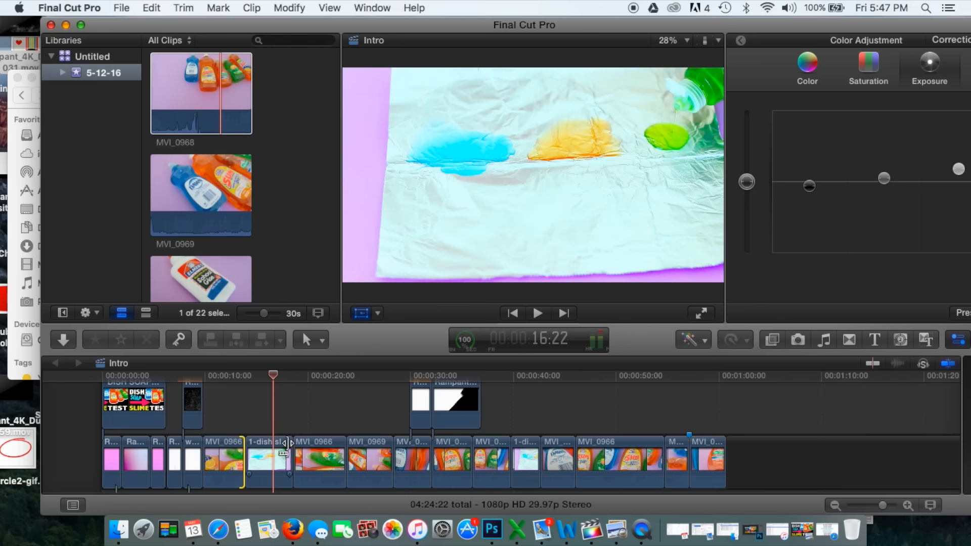
drag(287, 443, 273, 445)
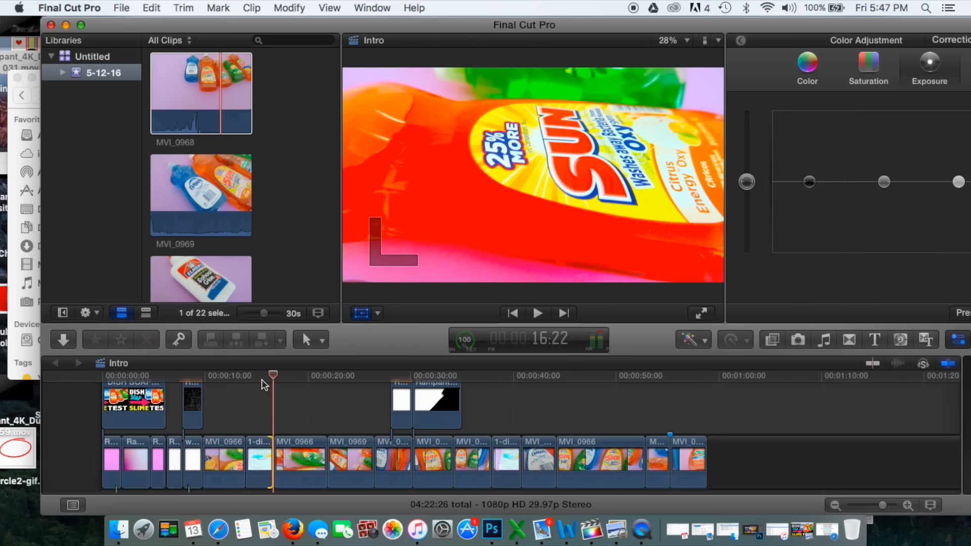
Copy the trimmed dish slime clip and paste the duplicate directly after it at 16:22
click(261, 460)
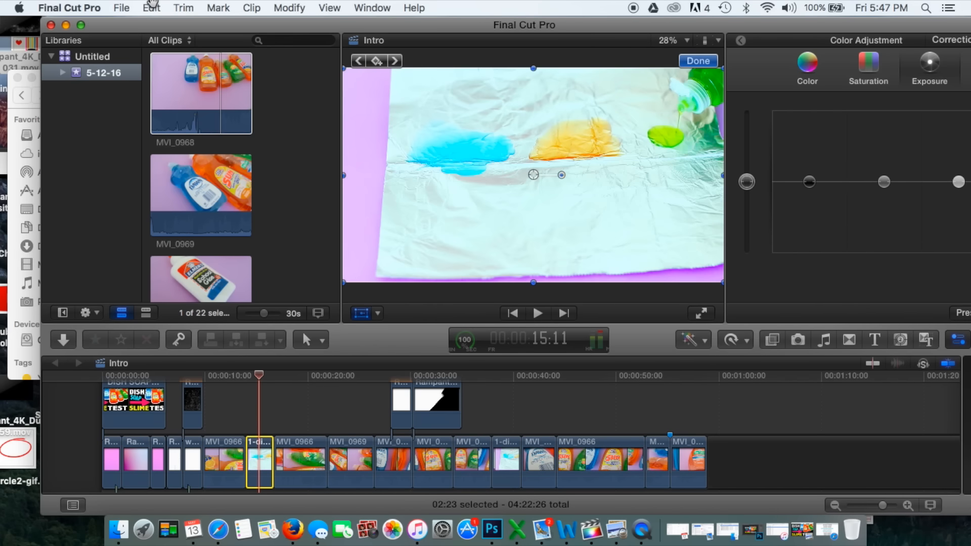
click(151, 7)
click(165, 74)
click(274, 377)
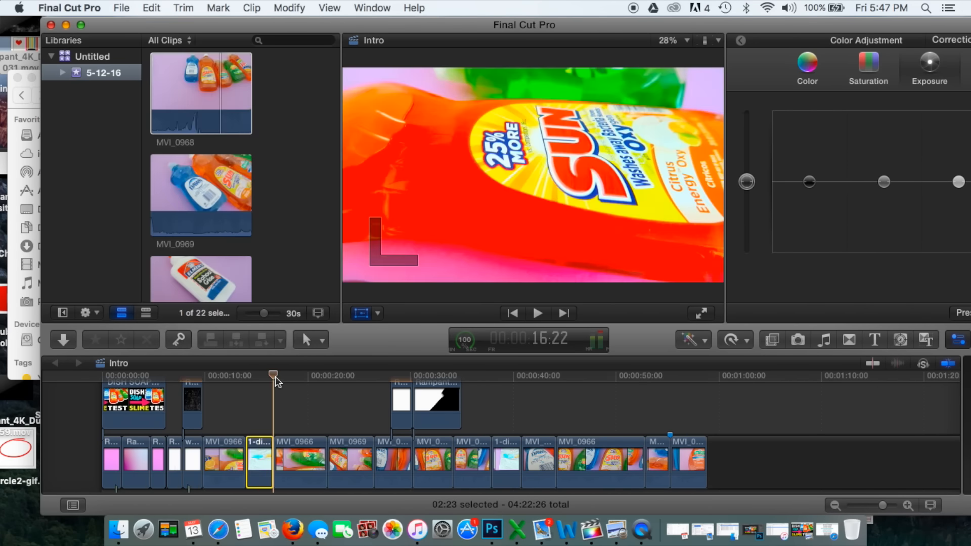
click(152, 7)
click(155, 87)
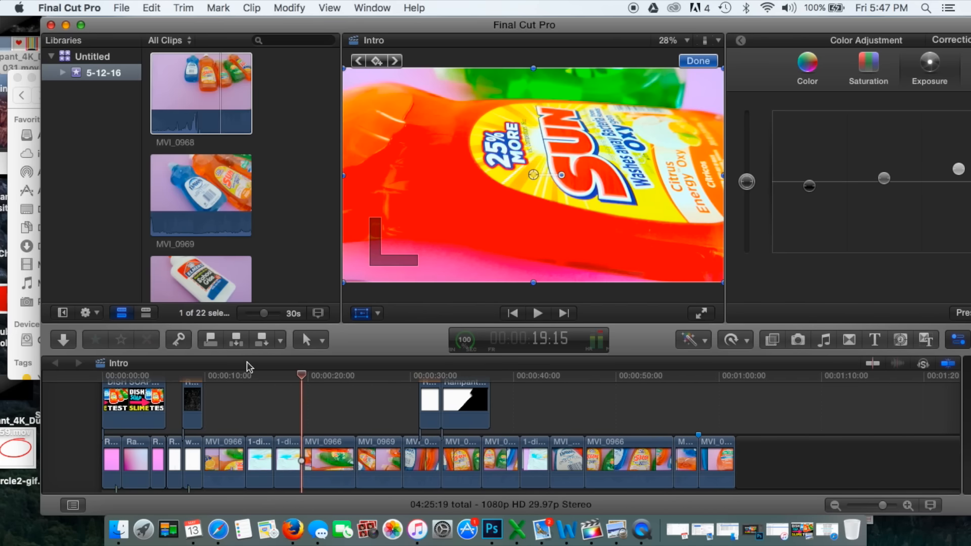
Reverse the duplicated dish slime clip with the Reverse Clip retiming option
click(294, 393)
click(292, 450)
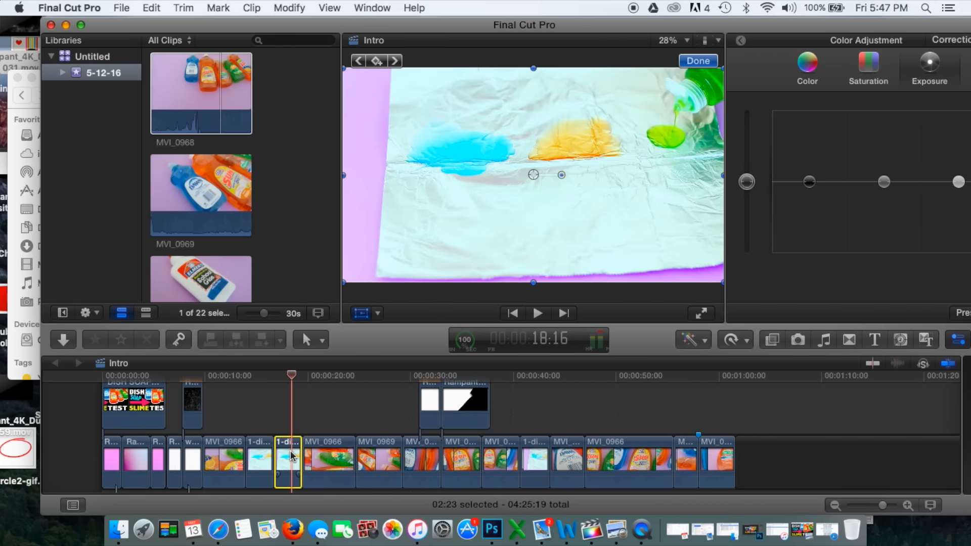
click(302, 8)
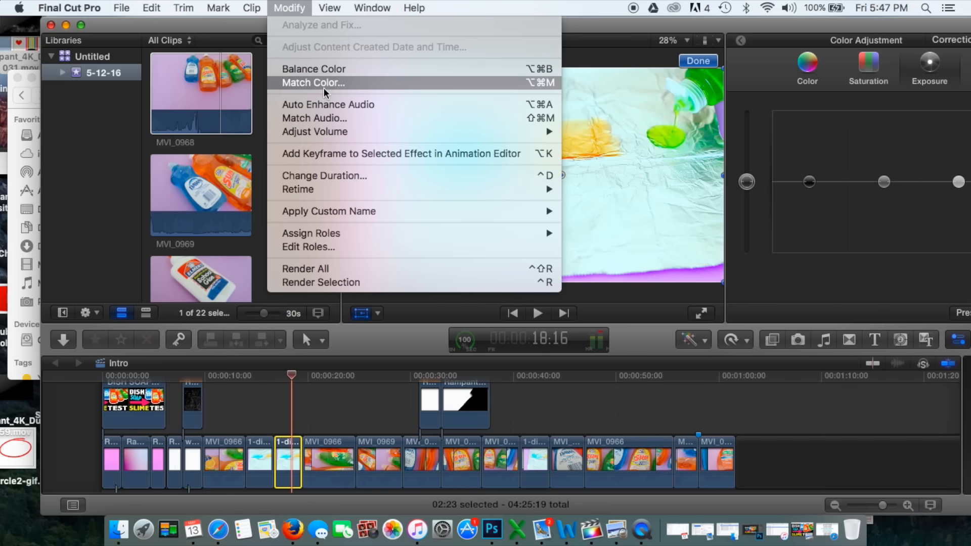
mouse_move(475, 192)
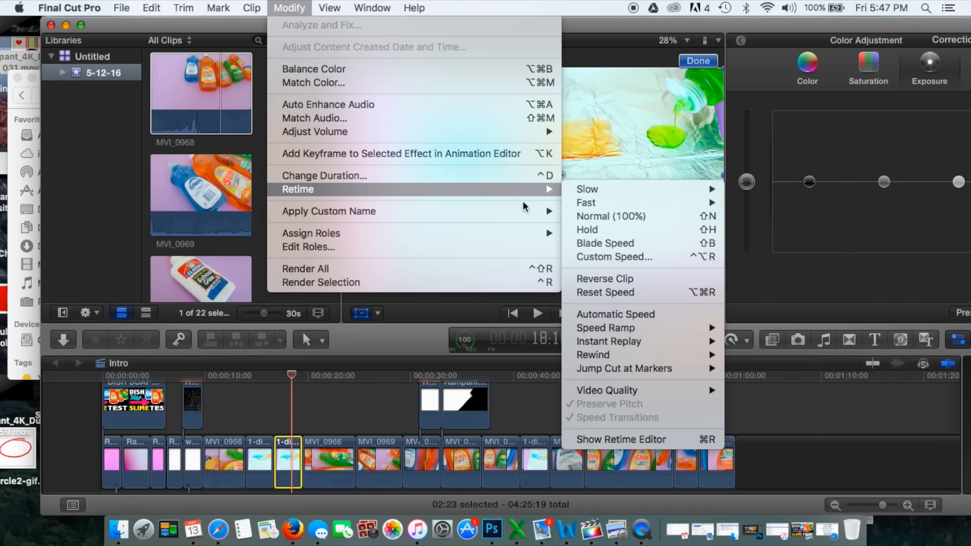
click(599, 279)
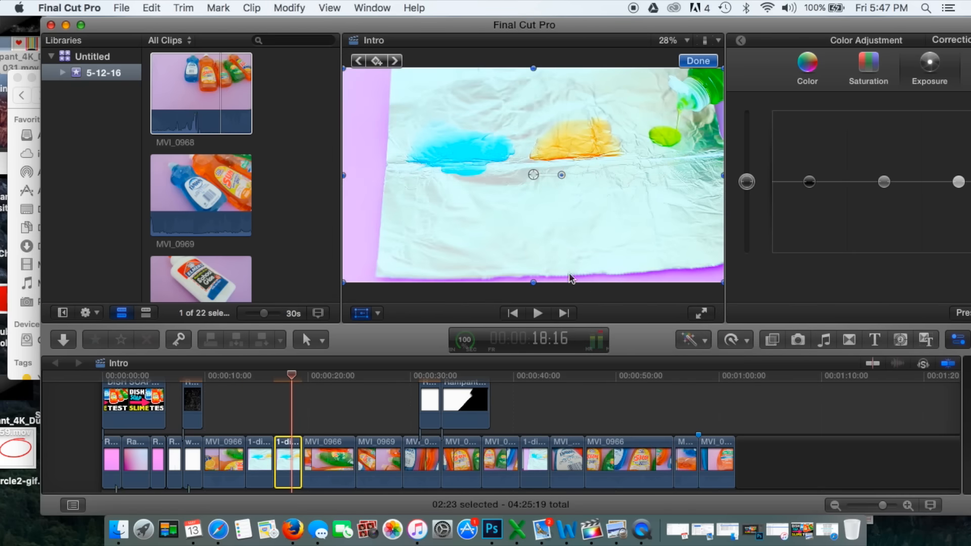
Play back the forward and reversed dish slime clips, shorten the end of the first one and replay the section
click(243, 380)
key(space)
key(space)
drag(267, 447, 256, 448)
click(233, 380)
key(space)
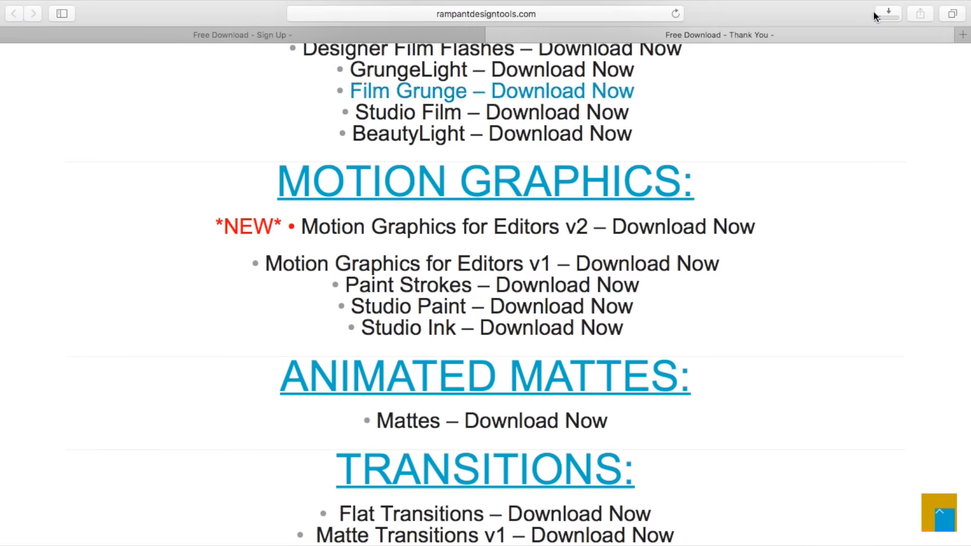
Check the browser downloads and preview Rampant_4k_Paint_Transition_Slow_007.mov in QuickTime Player
click(886, 30)
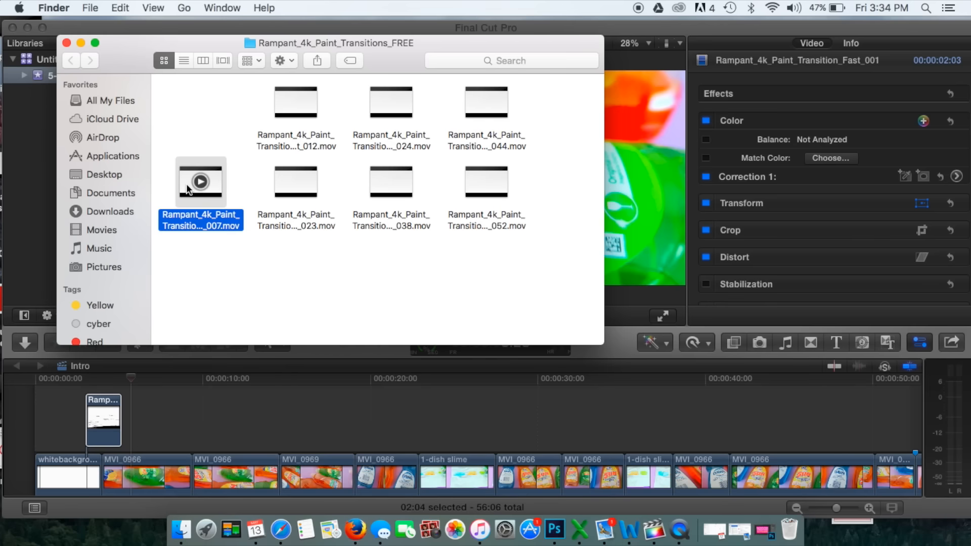
double_click(186, 185)
click(499, 413)
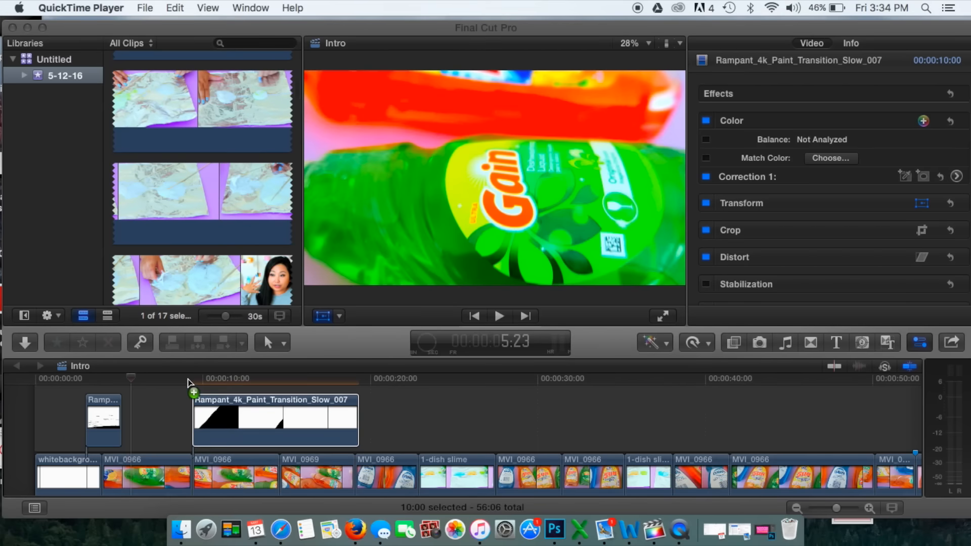
Place the Rampant_4k_Paint_Transition_Slow_007 clip above the second MVI_0966 clip in the Final Cut Pro timeline and play it back
drag(187, 379, 187, 379)
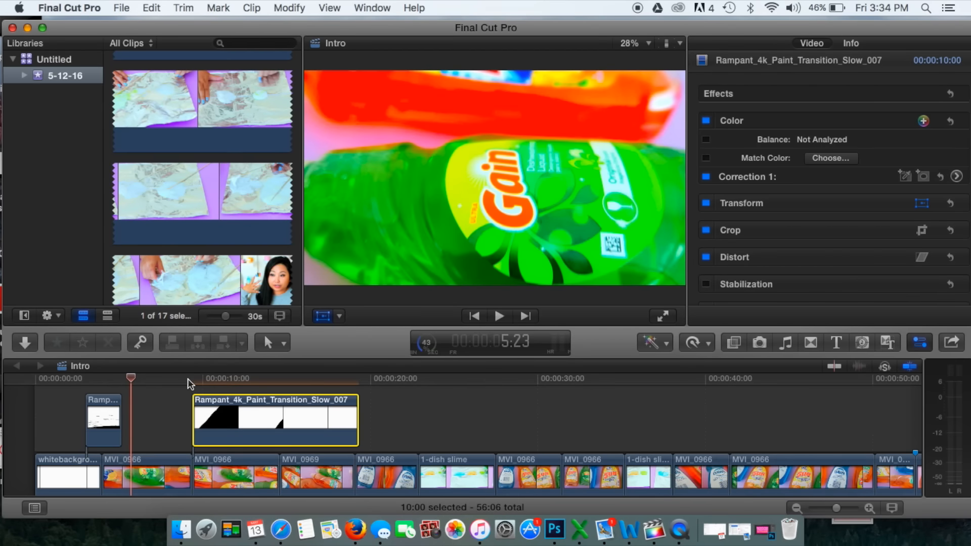
click(188, 379)
key(space)
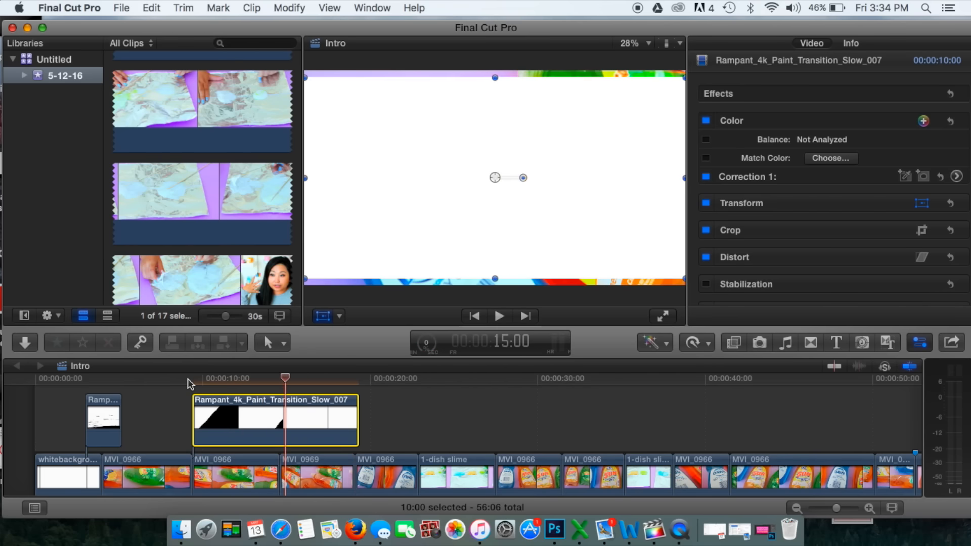
Pause on the paint transition at 11:07 and scale it up to about 116% to fill the frame
click(189, 380)
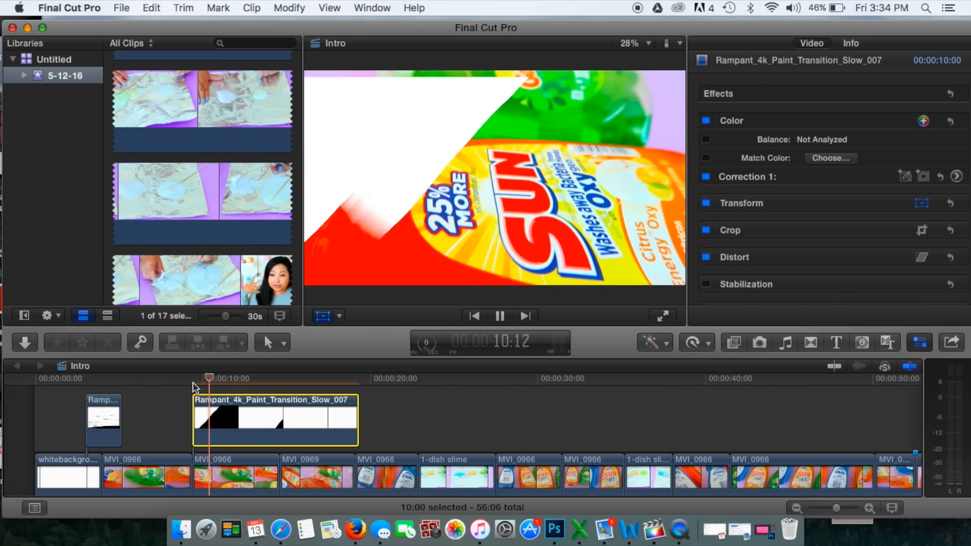
key(space)
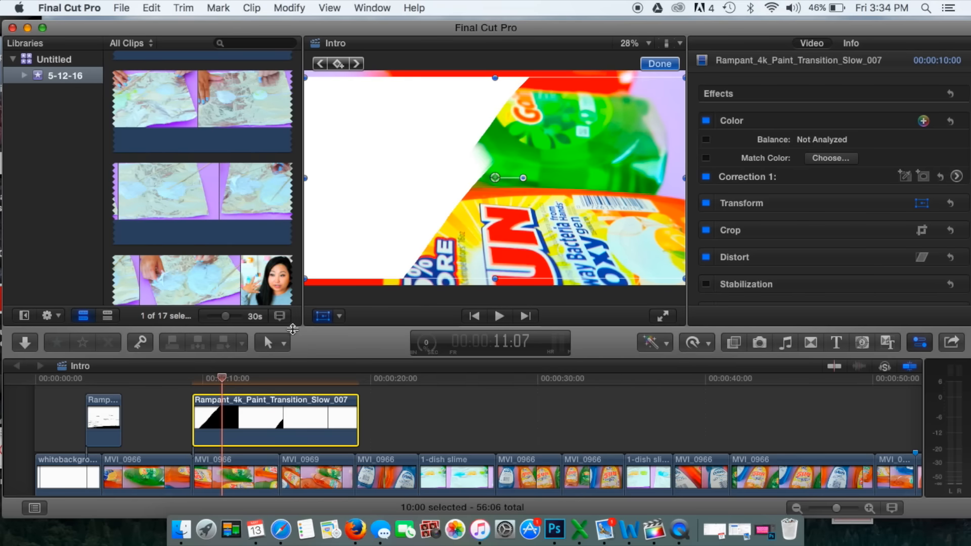
drag(309, 282, 298, 293)
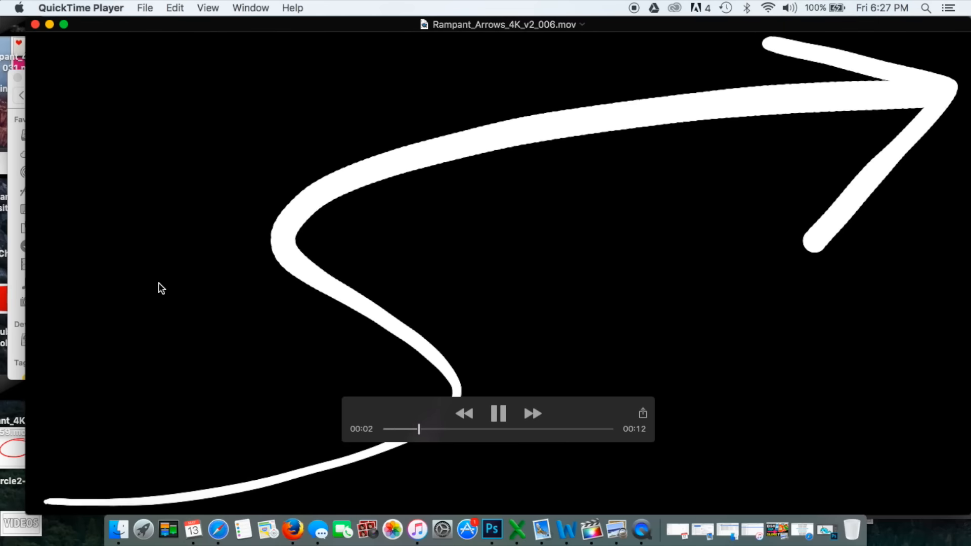
key(space)
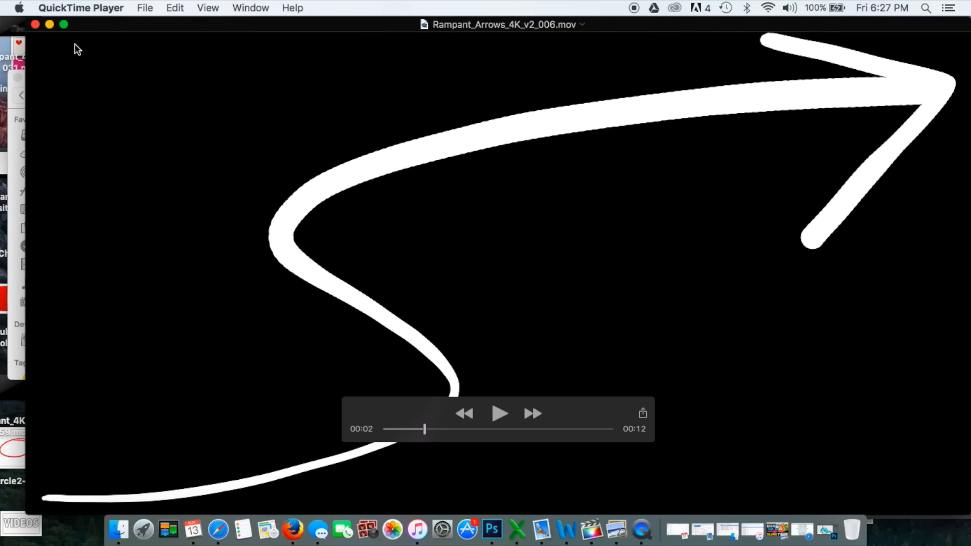
Add Rampant_Arrows_4K_v2_006 to the timeline just before the rainbow narwhals clip starts, trim its end and play it back
click(36, 25)
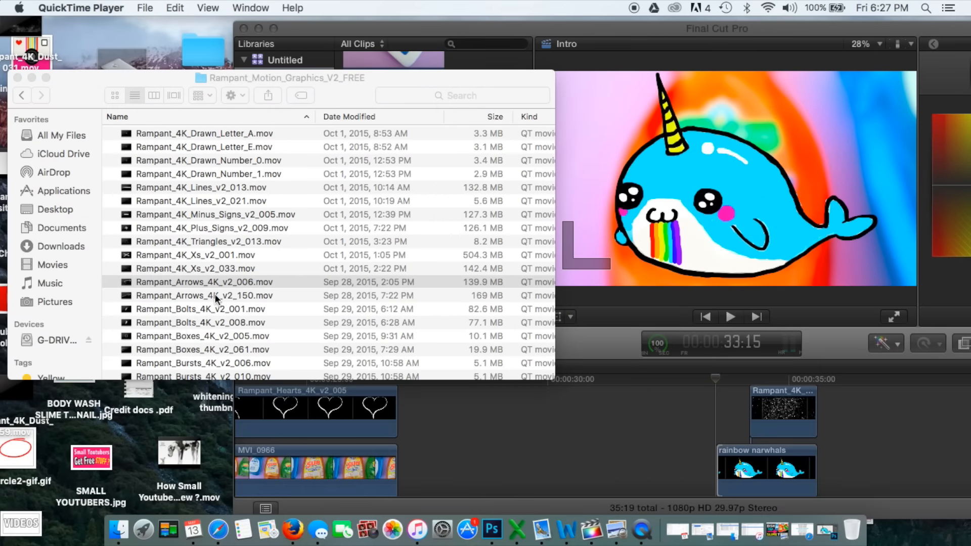
drag(603, 424, 711, 392)
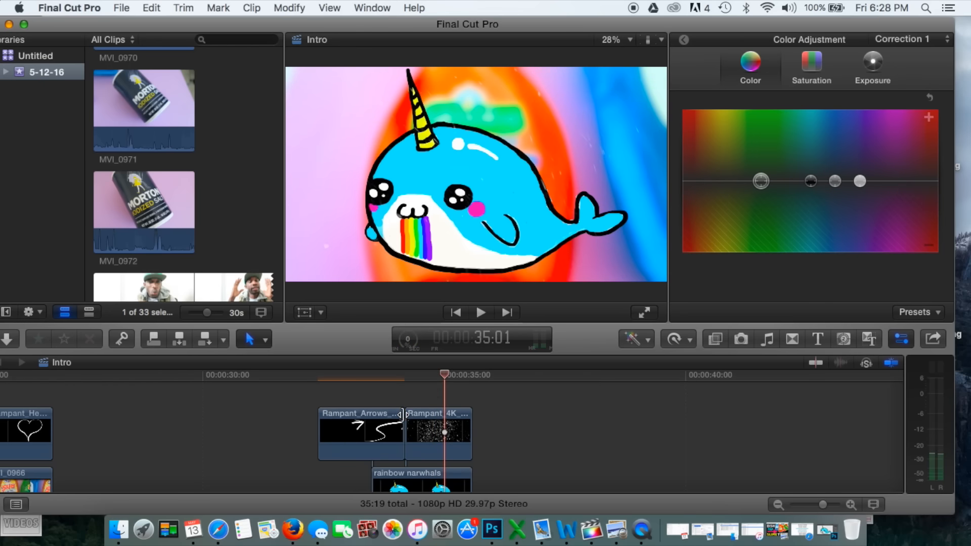
drag(402, 415, 383, 415)
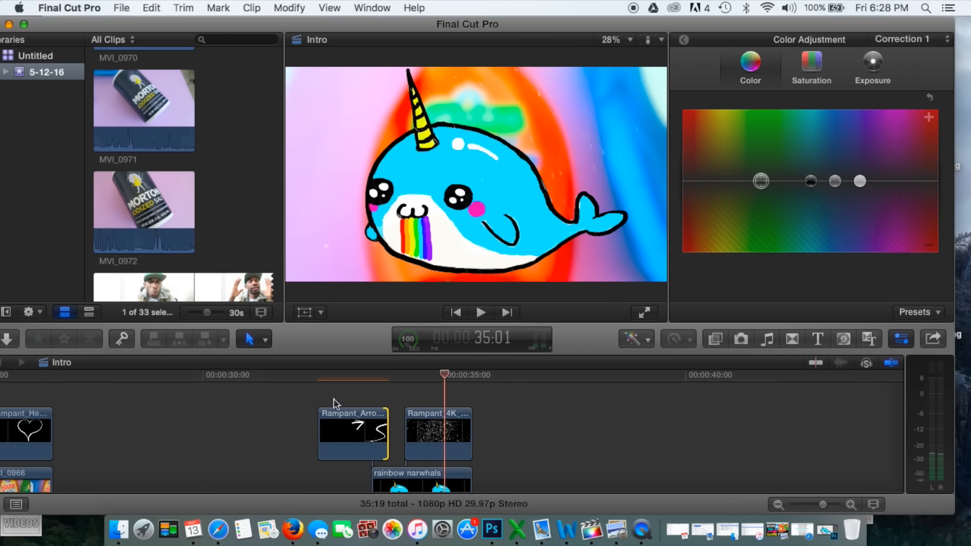
click(314, 380)
key(space)
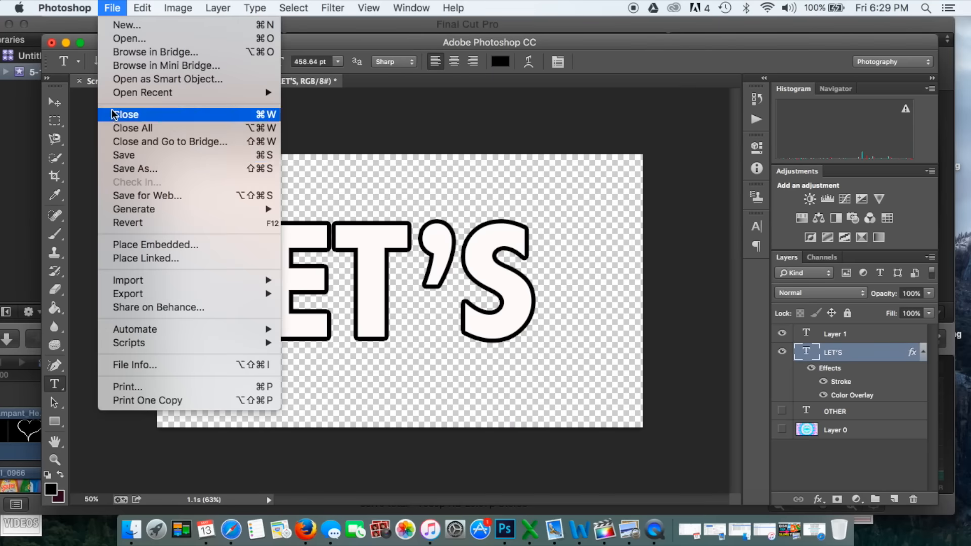
Save the LET'S title from Photoshop to the Desktop as a PNG without an embedded color profile
click(131, 168)
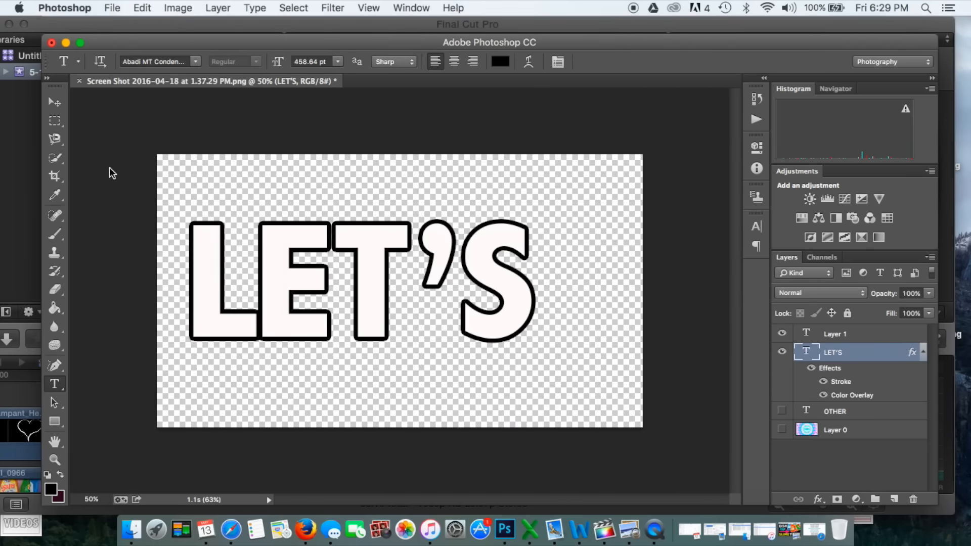
click(430, 365)
click(412, 503)
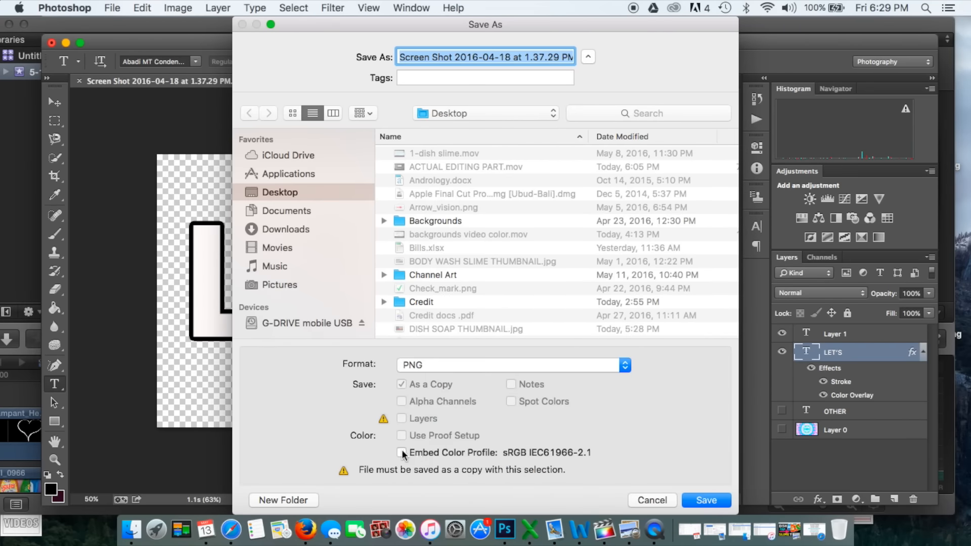
click(703, 501)
click(547, 165)
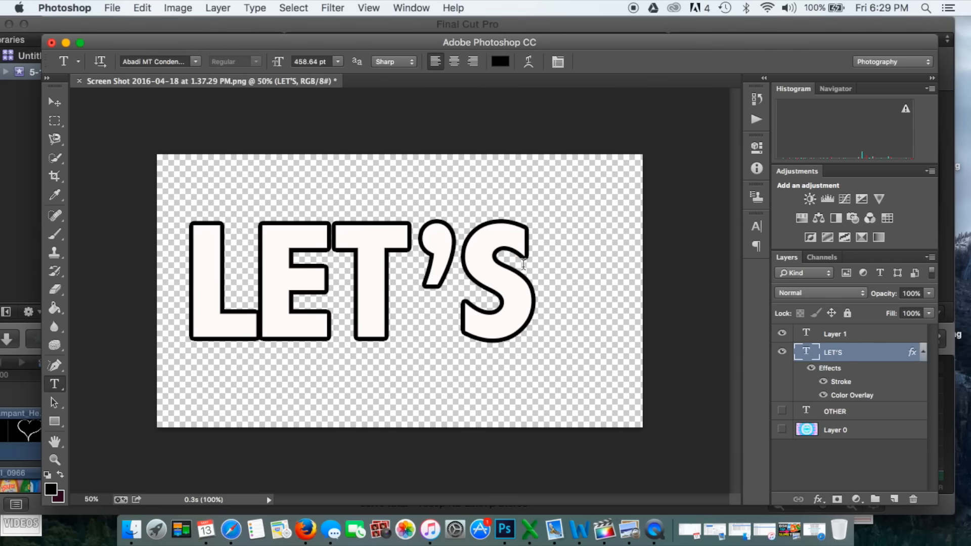
Replace the LET'S text with BEGIN and commit the text edit
click(525, 266)
key(BackSpace)
key(BackSpace)
key(BackSpace)
key(BackSpace)
key(BackSpace)
text(BEGIN)
click(760, 62)
Save the BEGIN title to the Desktop as BEGIN.png in PNG format without an embedded color profile
click(113, 8)
click(127, 169)
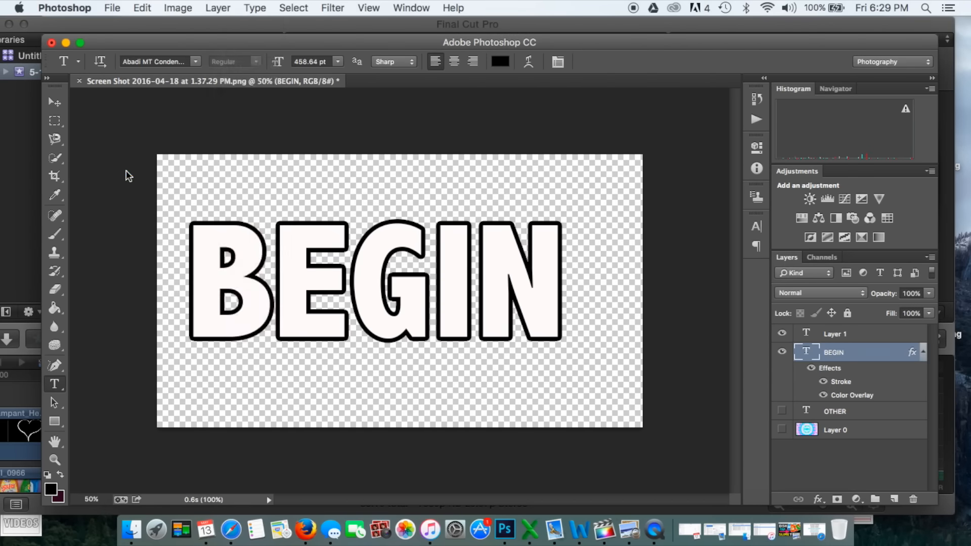
text(B)
click(506, 365)
click(511, 452)
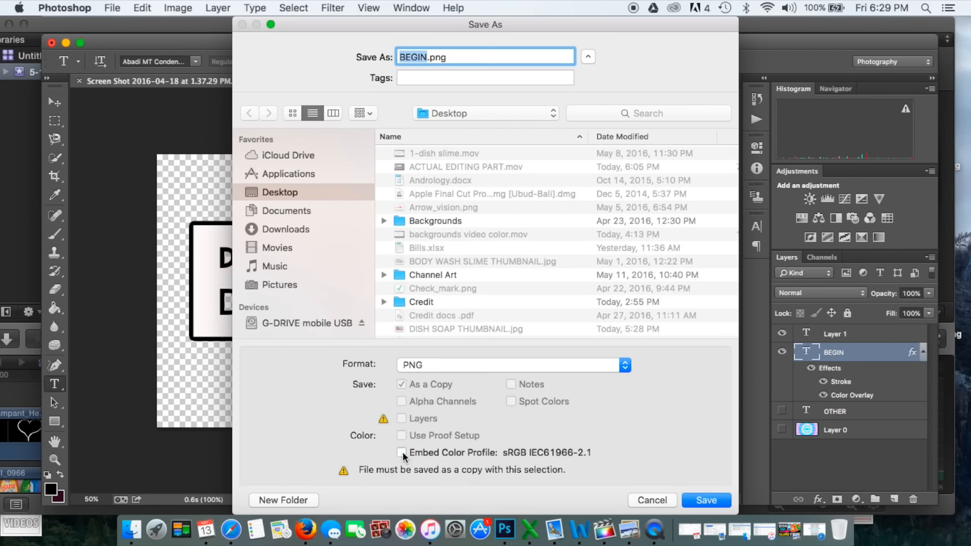
click(706, 500)
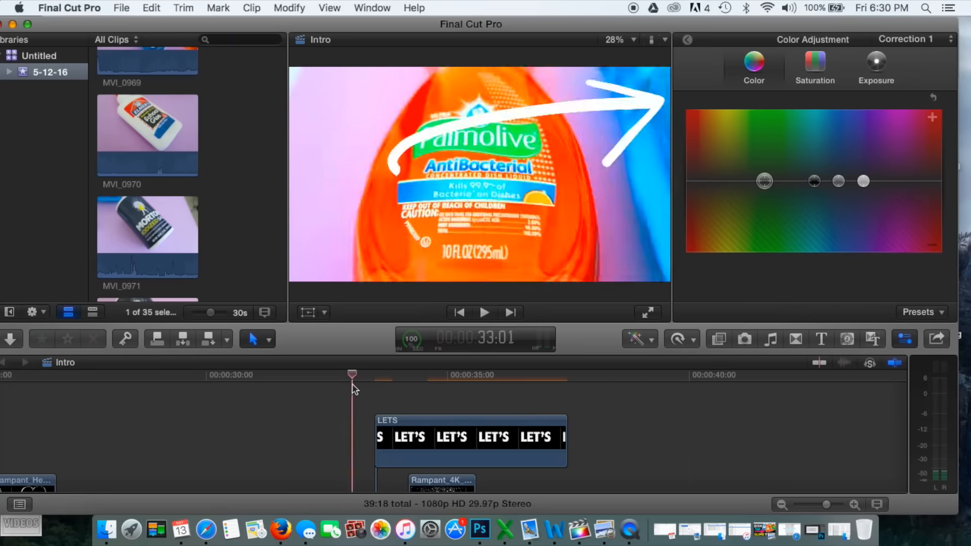
Switch to Final Cut Pro and resize the LET'S title over the narwhal section with the Transform tool
key(space)
key(space)
click(309, 314)
click(397, 425)
drag(290, 281, 553, 125)
click(645, 60)
Play back the LET'S title and shorten its clip by trimming the end
scroll(627, 435, down, 3)
key(space)
key(space)
drag(566, 399, 443, 399)
Place the BEGIN title clip directly after the LETS clip on the timeline and select it
scroll(541, 419, down, 3)
drag(514, 478, 490, 451)
click(453, 472)
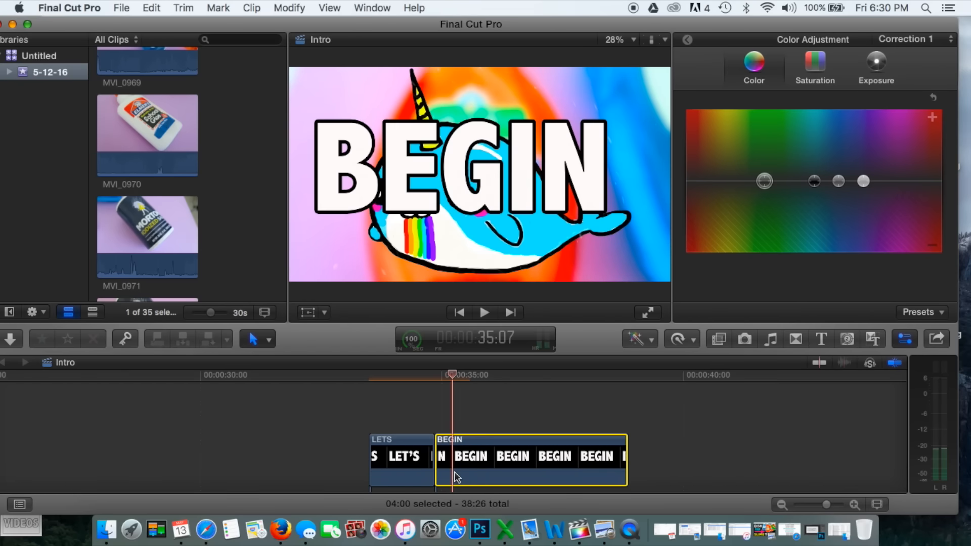
Trim the end of the rainbow narwhals clip to meet the start of the BEGIN title and play back the section
click(359, 380)
key(space)
key(space)
scroll(466, 414, down, 5)
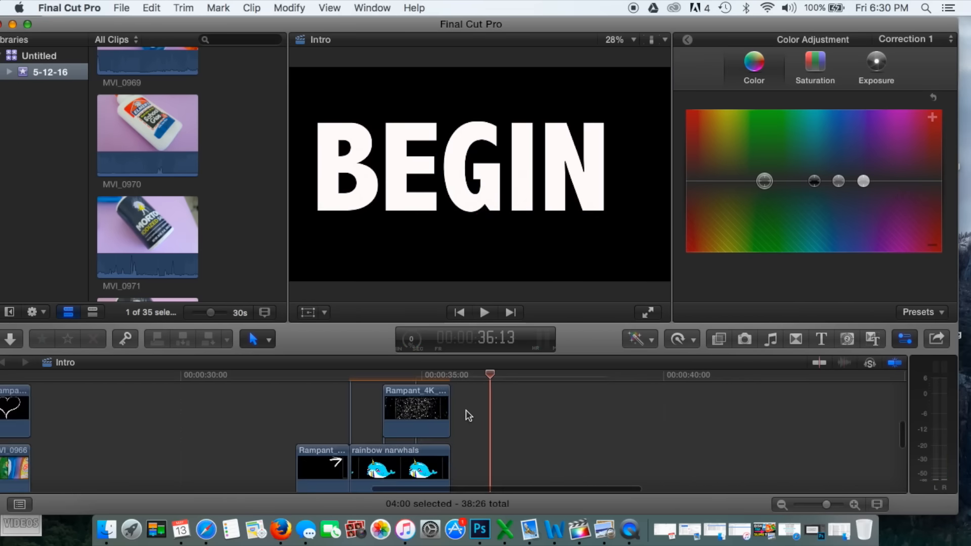
drag(449, 427, 450, 427)
scroll(474, 428, up, 5)
click(399, 378)
key(space)
click(368, 380)
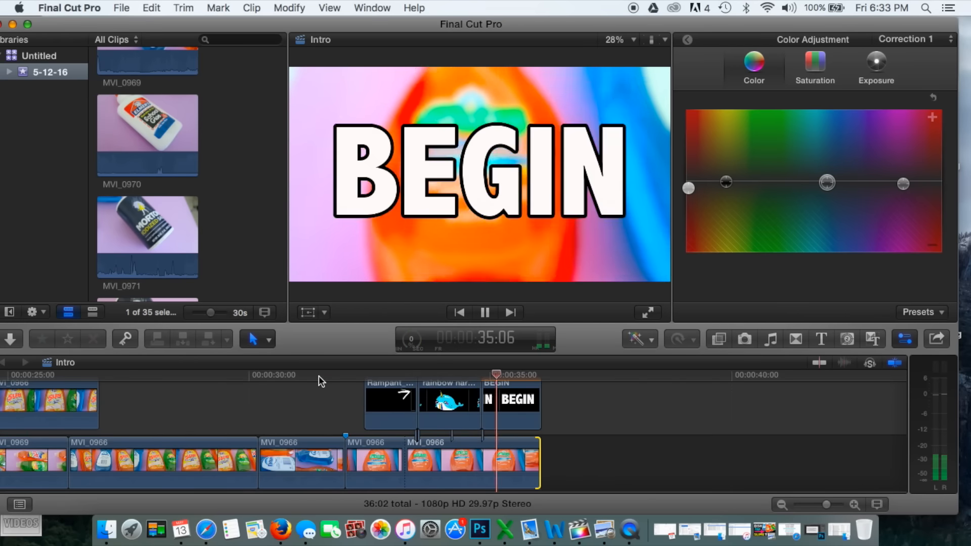
Extend the end of the BEGIN title clip to match the background footage and play back the intro's ending
scroll(530, 419, down, 2)
click(530, 398)
scroll(551, 403, up, 3)
drag(530, 398, 548, 416)
click(452, 375)
key(space)
scroll(452, 374, down, 3)
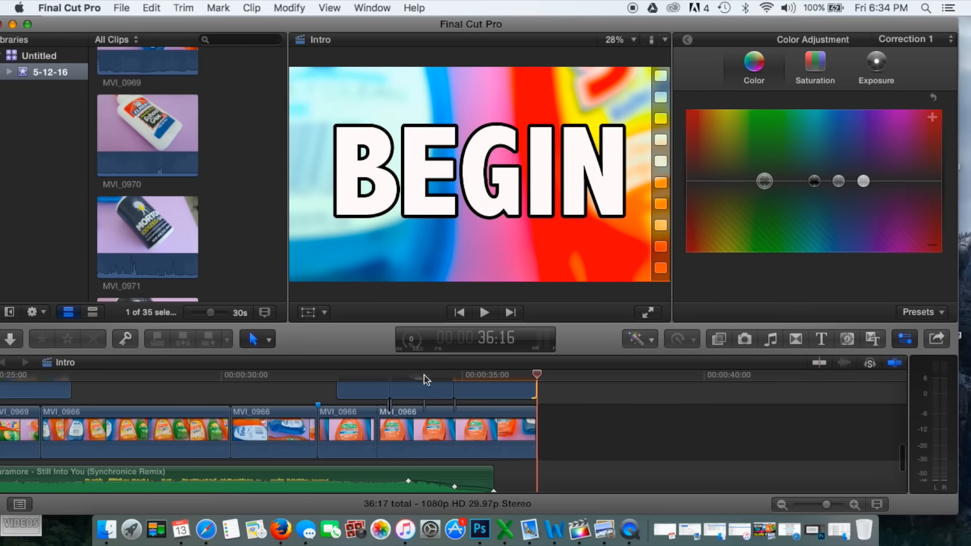
key(shift+z)
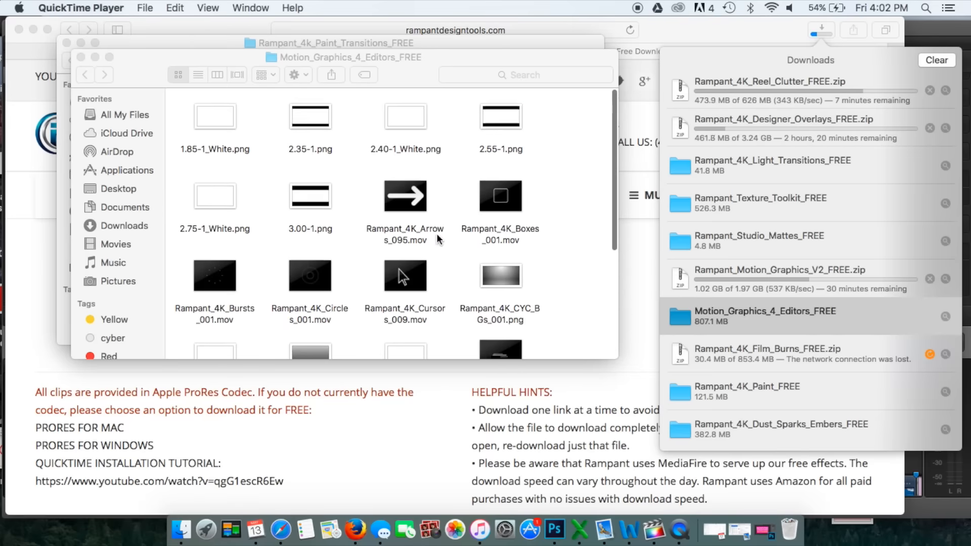
scroll(437, 239, down, 5)
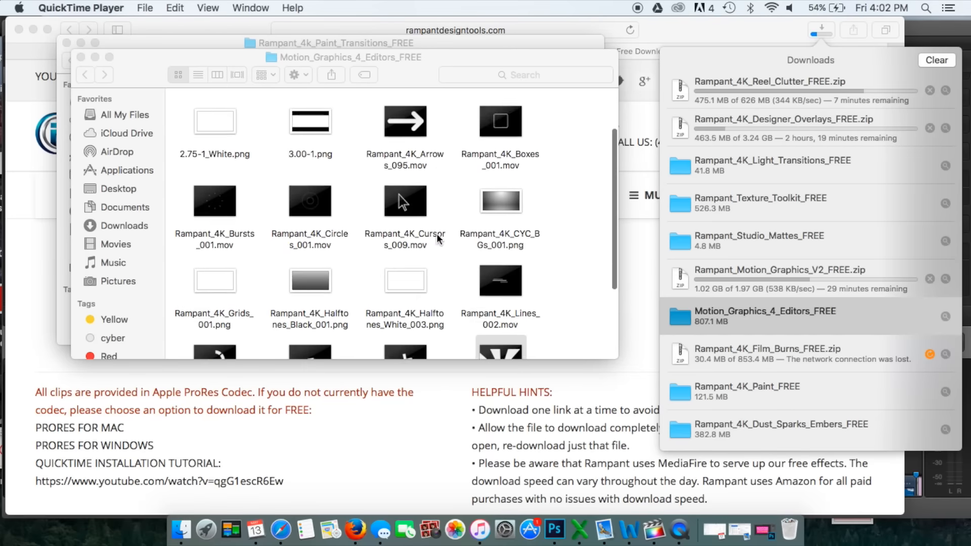
Preview Rampant_4K_Rays_001.mov from the Motion_Graphics_4_Editors_FREE folder and open the Rampant_Texture_Toolkit_FREE folder
double_click(212, 328)
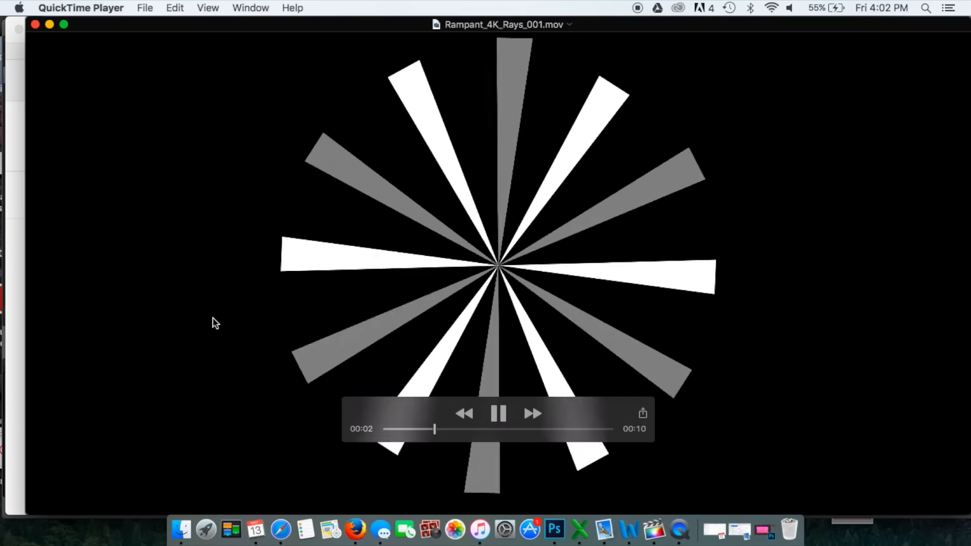
click(32, 23)
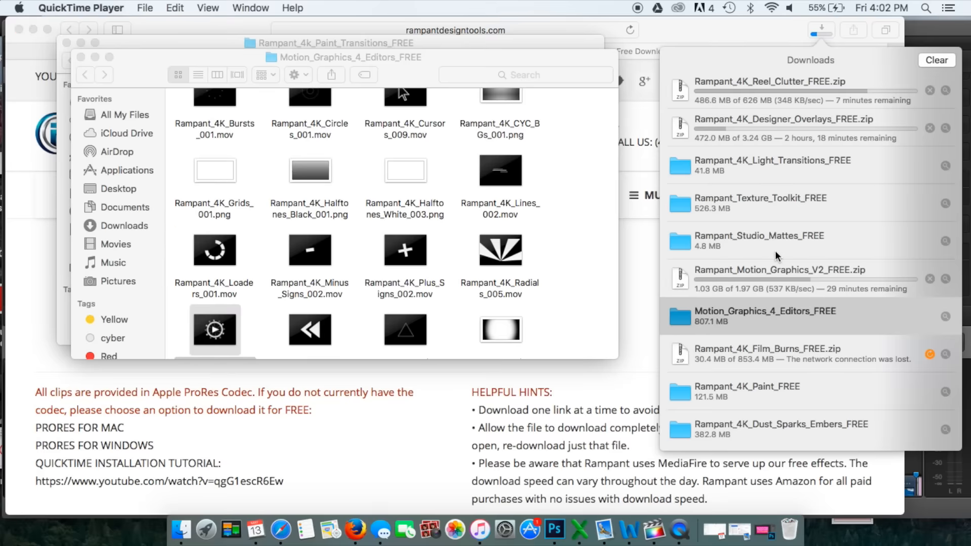
double_click(746, 205)
scroll(263, 297, down, 3)
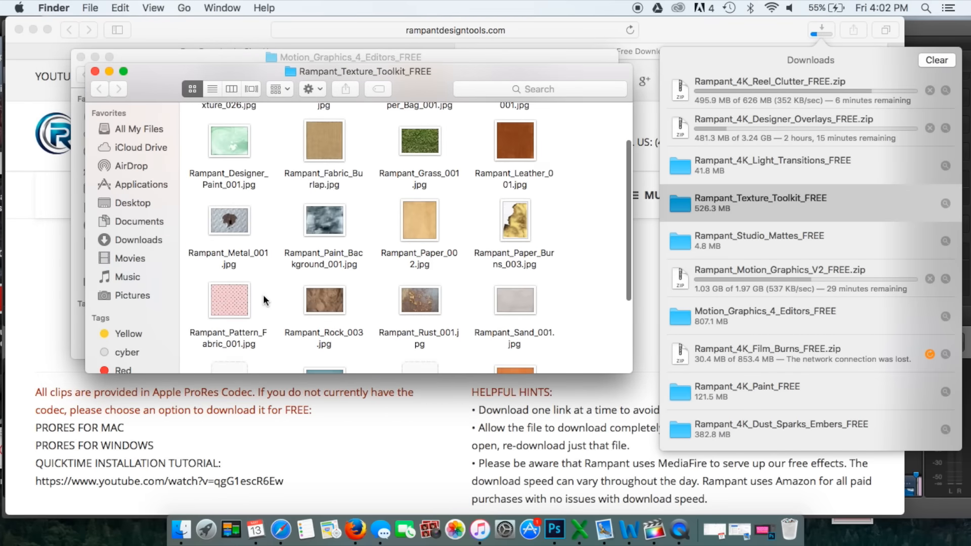
Preview the Rampant_Rust_001.jpg and Rampant_Tea_Stain_001.jpg textures and one more image from the texture toolkit
double_click(419, 298)
click(24, 37)
scroll(264, 286, down, 3)
double_click(234, 288)
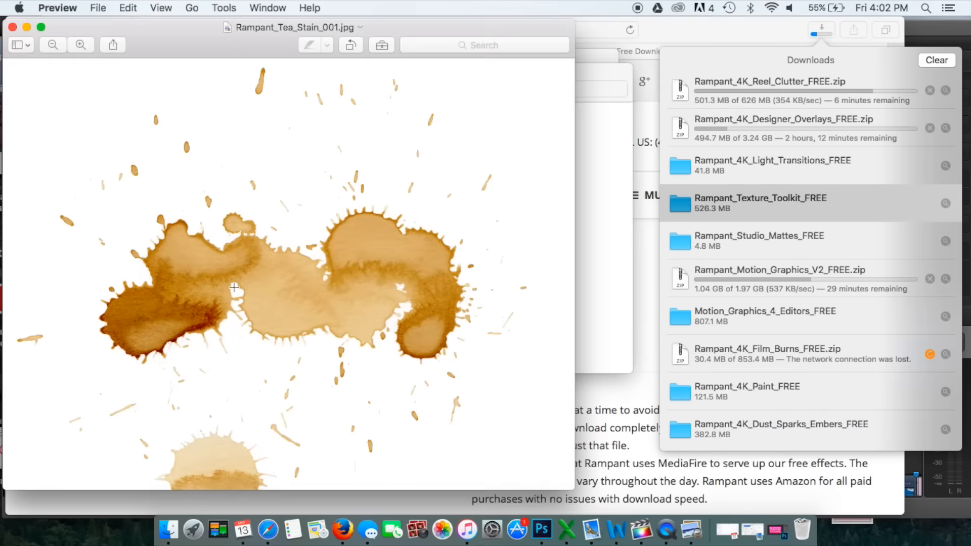
click(12, 28)
double_click(512, 294)
click(13, 28)
Preview more images higher up in the texture toolkit folder, including Rampant_Paint_Background_001.jpg
scroll(354, 227, up, 5)
click(238, 213)
double_click(238, 213)
key(super+w)
double_click(338, 286)
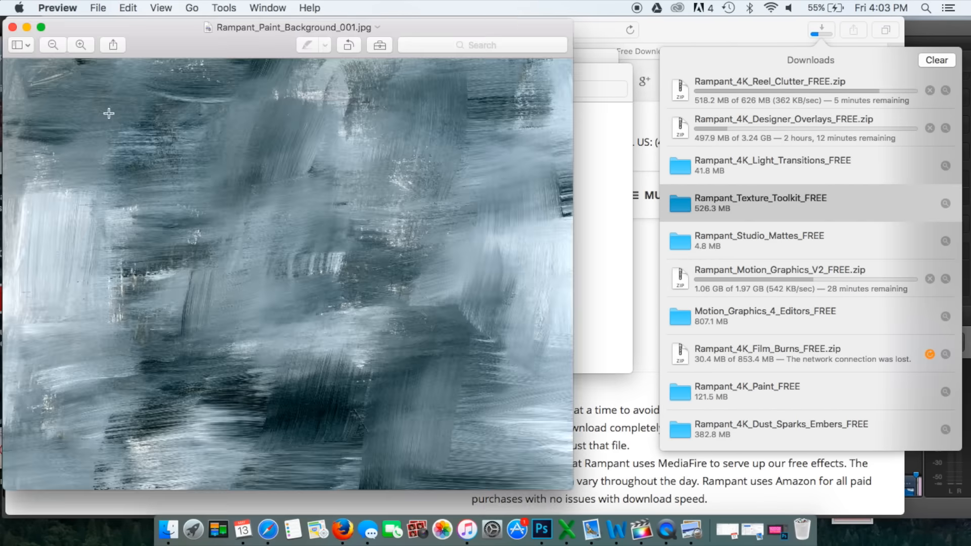
click(12, 27)
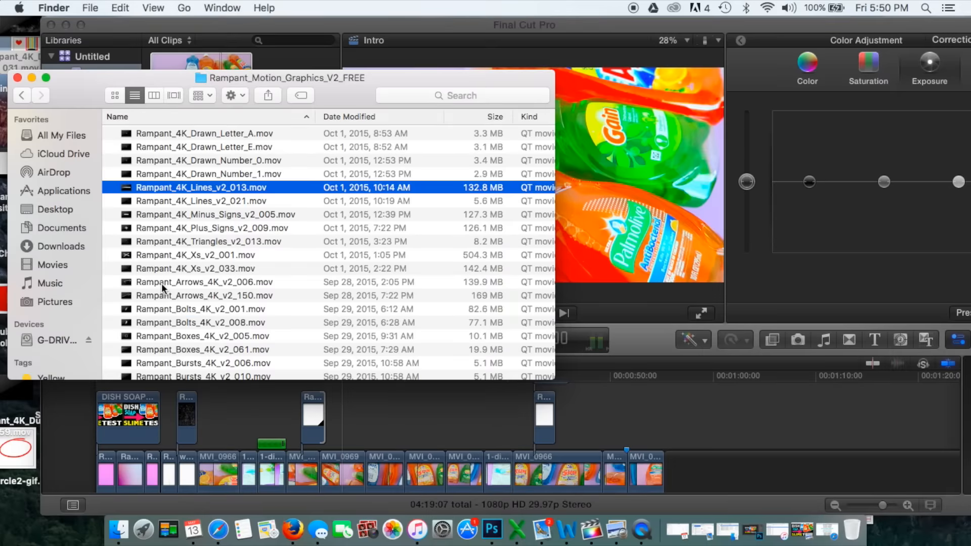
Preview Rampant_Bolts_4K_v2_001.mov and several more motion graphics from the Rampant_Motion_Graphics_V2_FREE folder
double_click(174, 308)
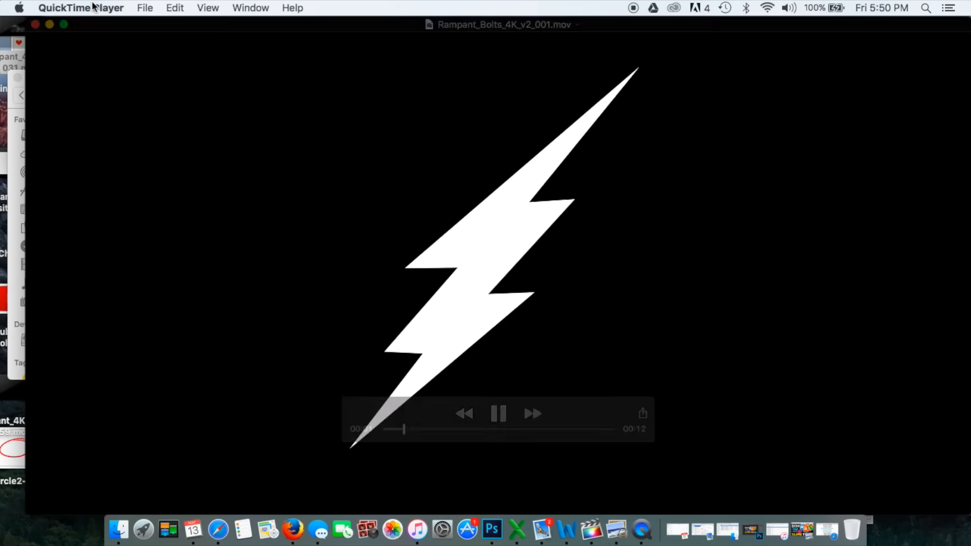
key(super+w)
scroll(190, 304, down, 2)
double_click(191, 310)
key(super+w)
double_click(167, 325)
click(35, 24)
scroll(190, 303, down, 3)
Preview Rampant_Hearts_4K_v2_005.mov and add it to the Intro timeline above the dish soap footage
double_click(190, 305)
scroll(223, 286, down, 1)
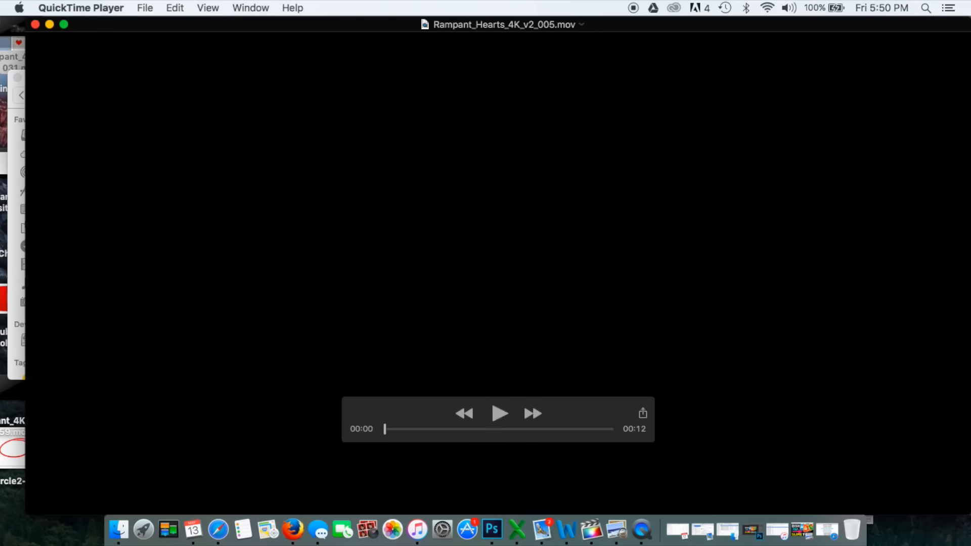
click(36, 24)
drag(185, 320, 319, 415)
Play back the heart overlay on the footage and move its clip to about the 30-second mark
click(294, 378)
key(space)
key(space)
click(298, 378)
key(space)
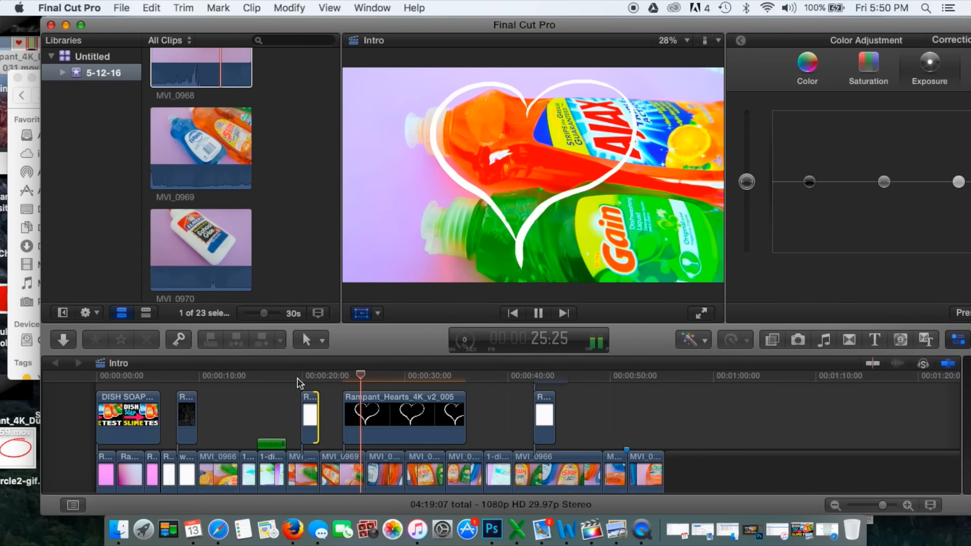
key(space)
click(392, 418)
drag(392, 418, 437, 418)
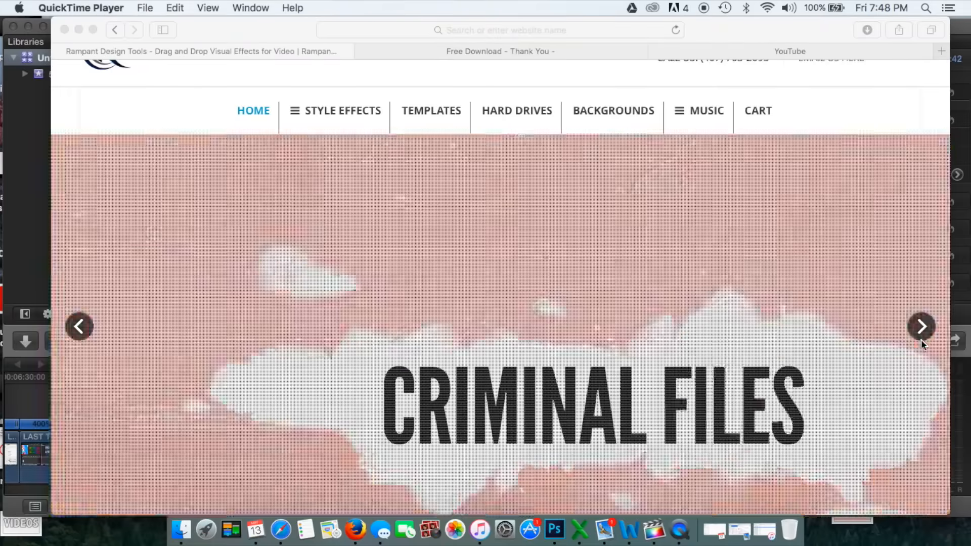
Switch to the Rampant Design Tools website and browse the effect examples in its home page slideshow
click(920, 338)
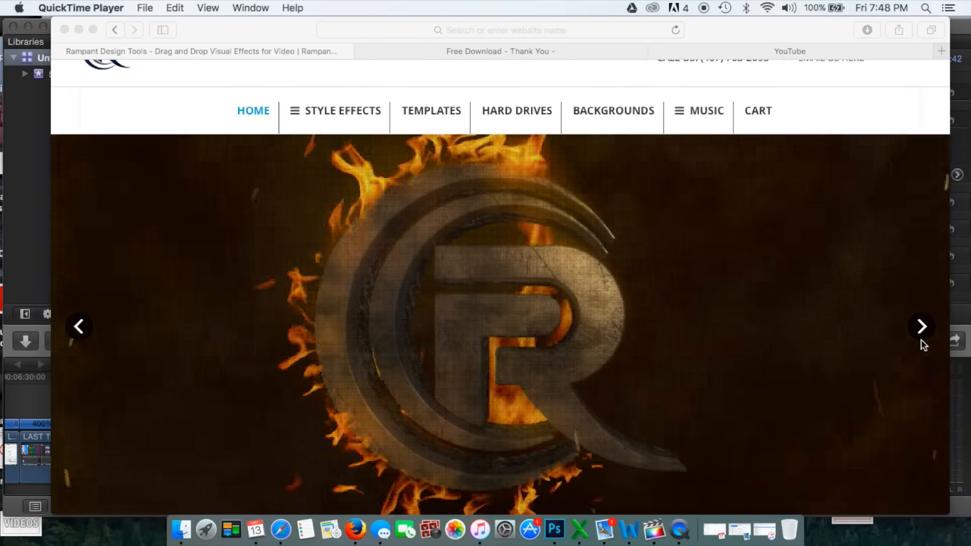
click(921, 337)
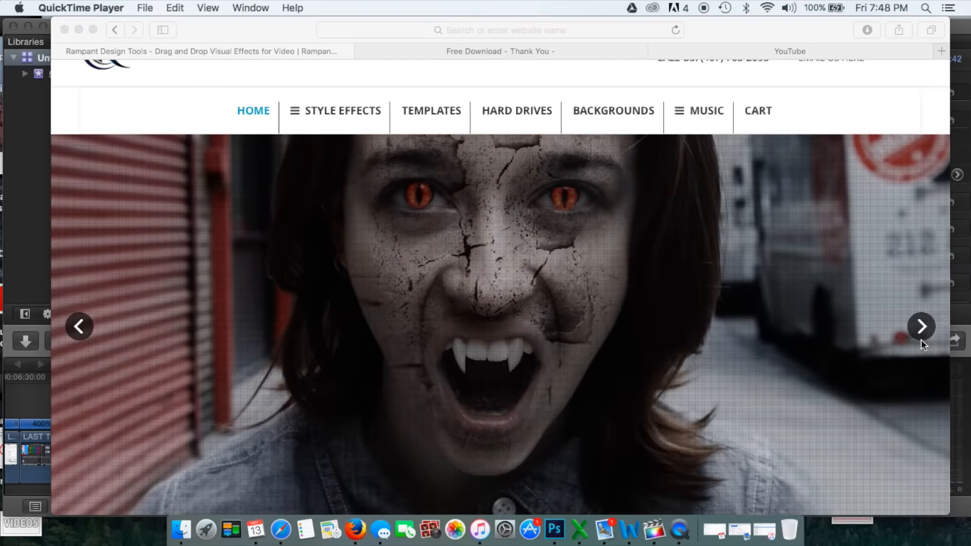
click(921, 338)
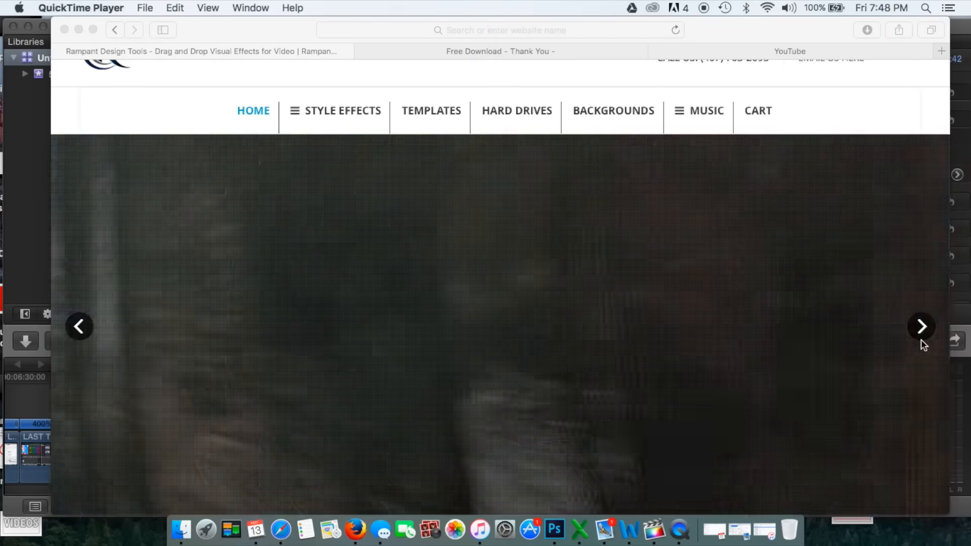
click(921, 338)
click(921, 338)
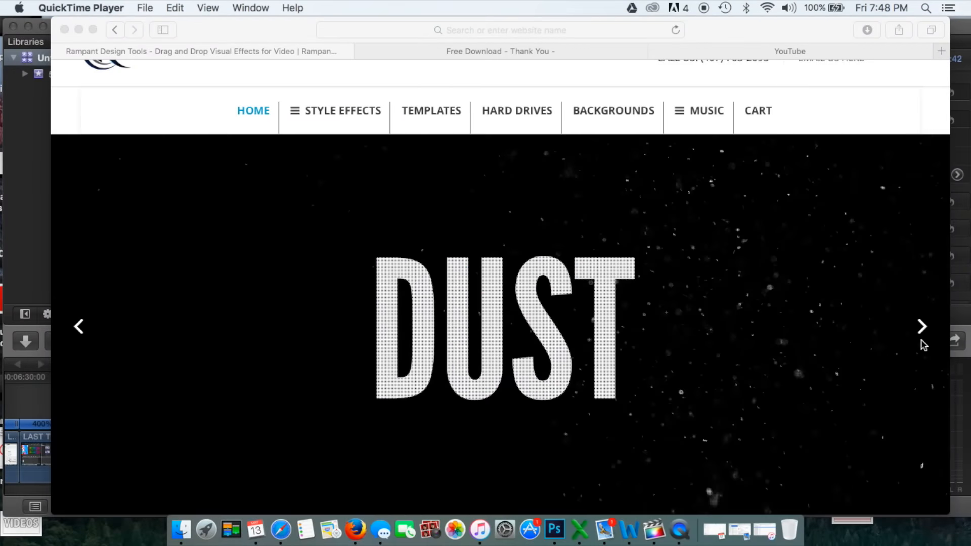
click(921, 338)
click(921, 337)
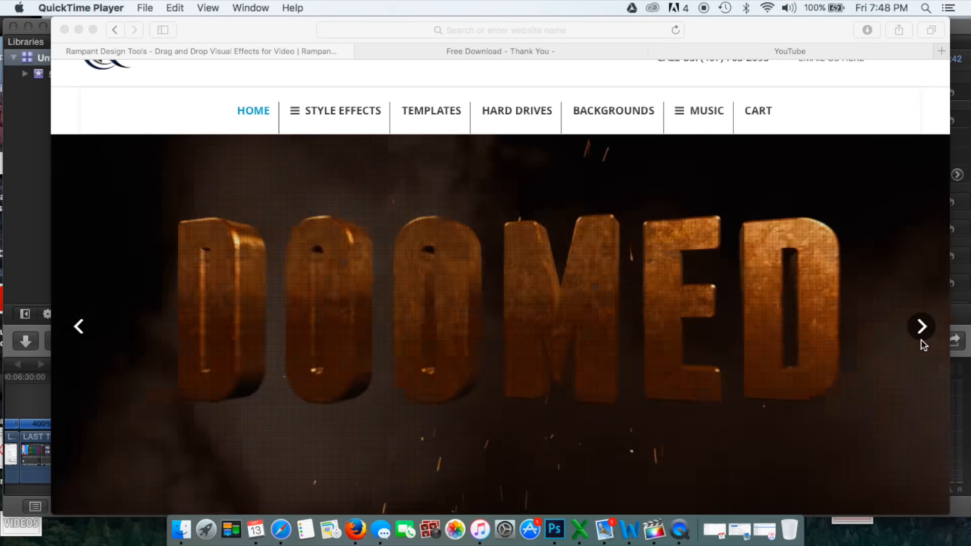
click(921, 337)
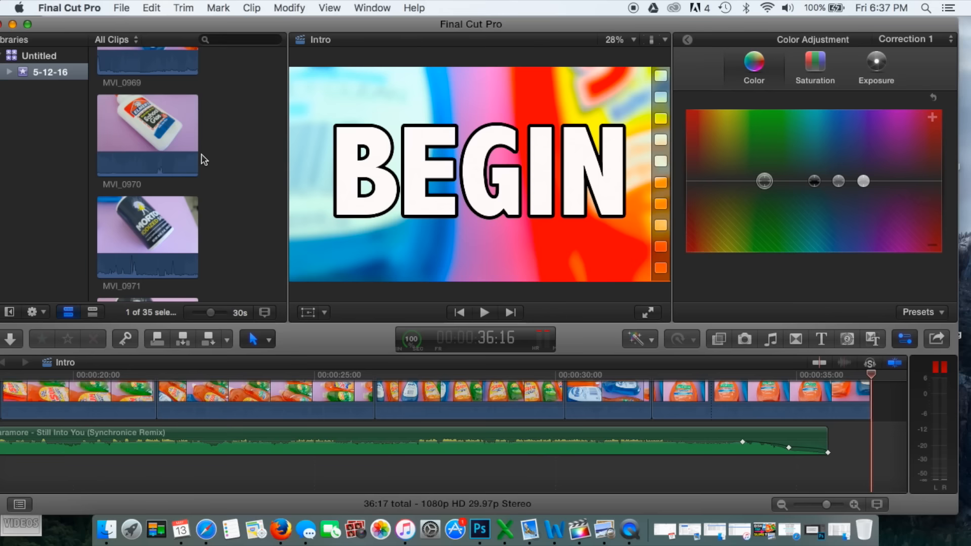
scroll(203, 160, up, 5)
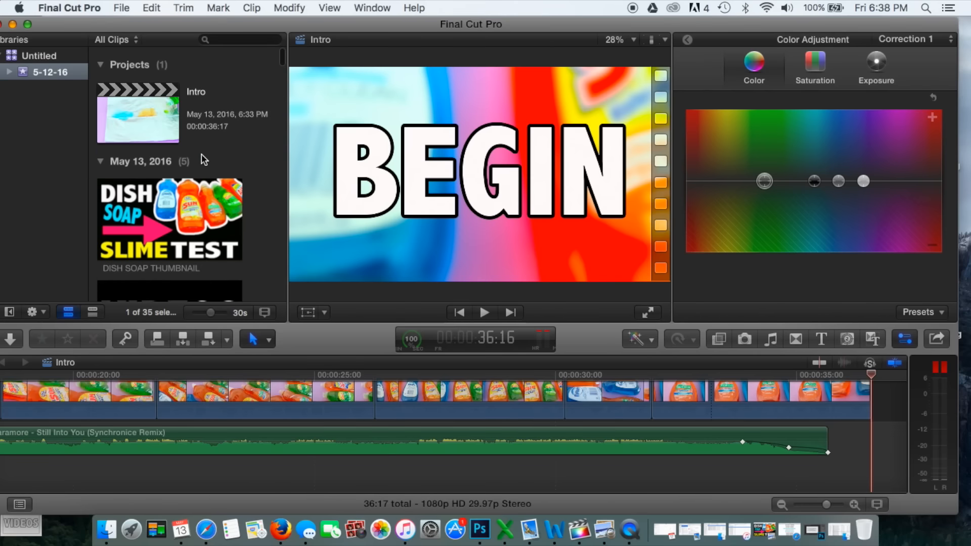
scroll(329, 430, up, 5)
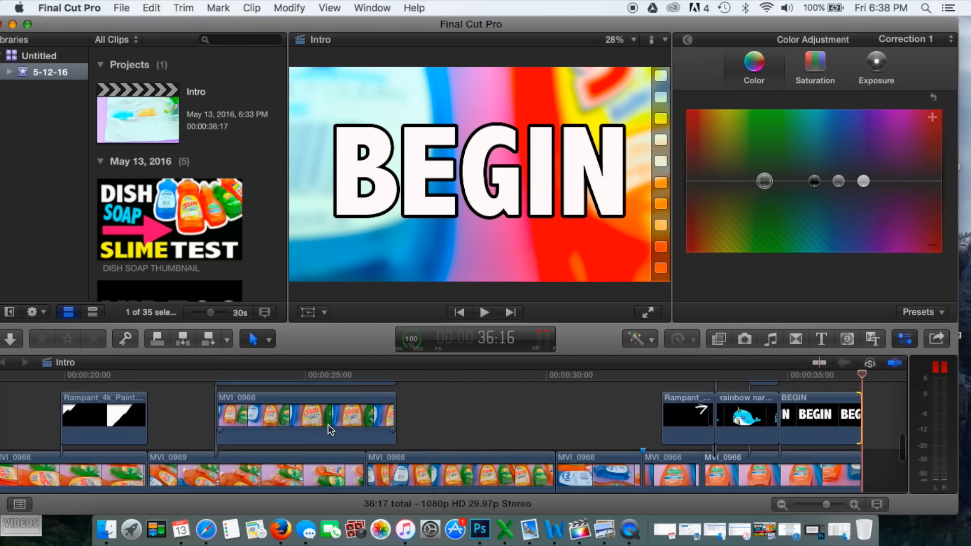